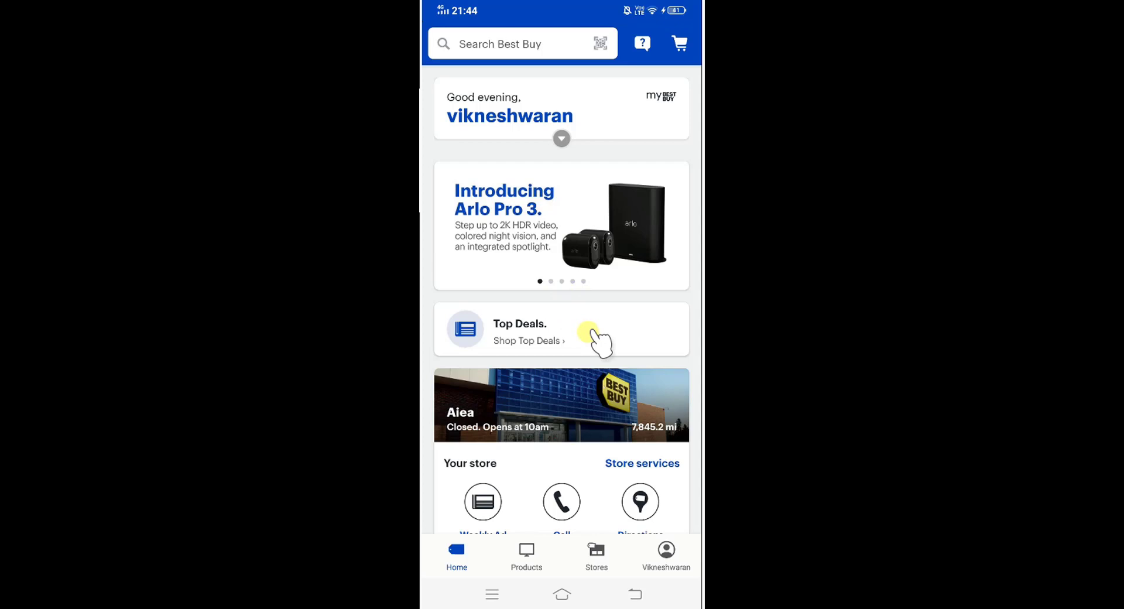
mouse_move(587, 379)
left_mouse_down()
mouse_move(572, 251)
mouse_move(574, 383)
left_mouse_up()
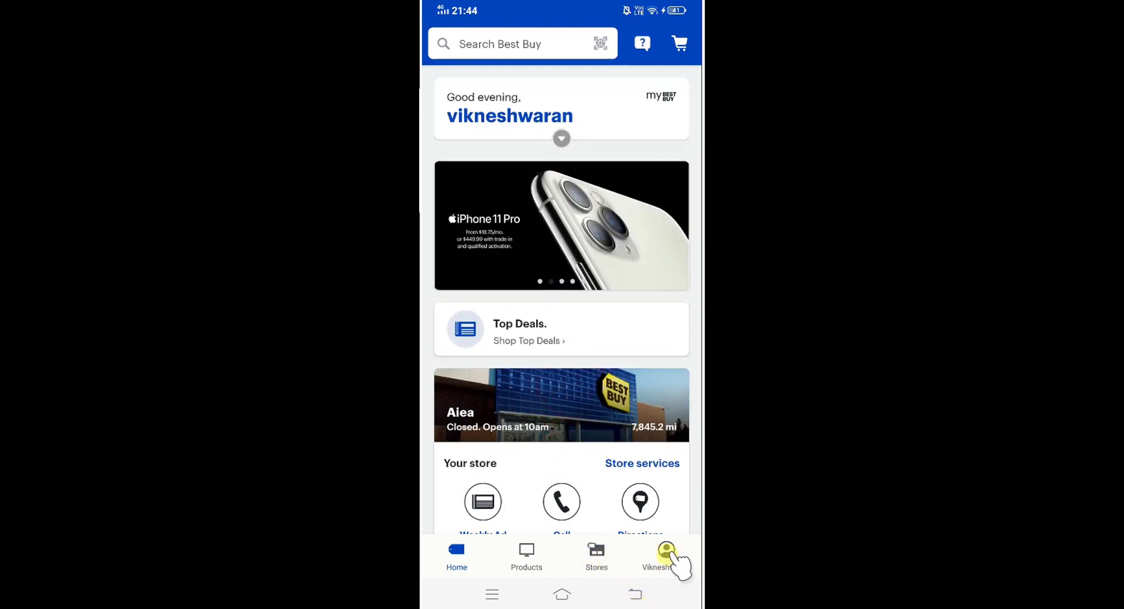
- Go to the account overview and into the saved Payment Methods list
left_click(666, 553)
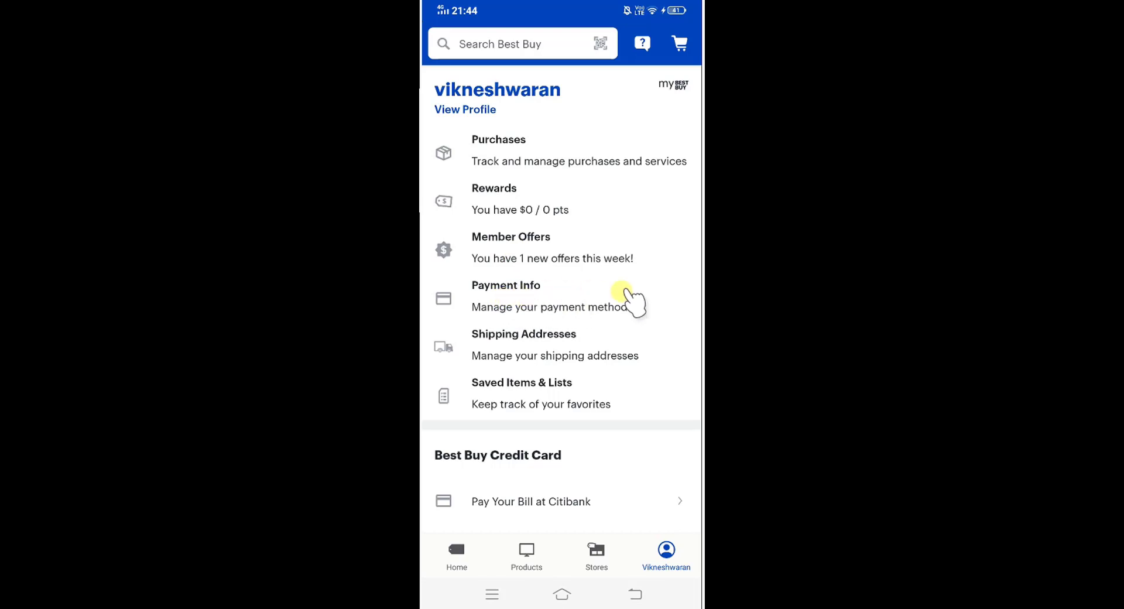
left_click(650, 302)
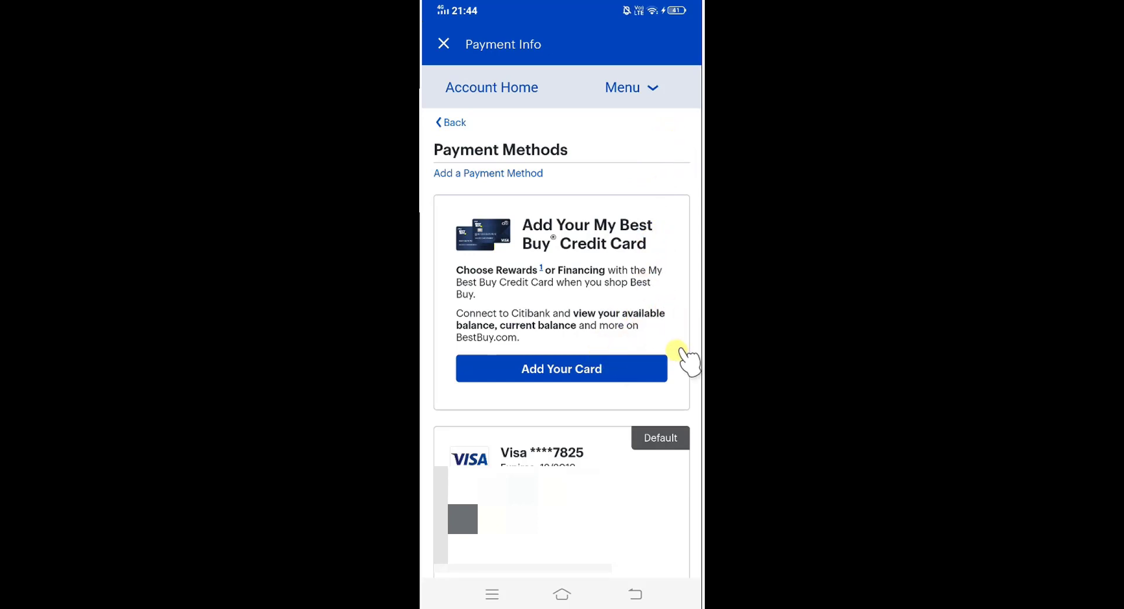
scroll(685, 358, "down", 5)
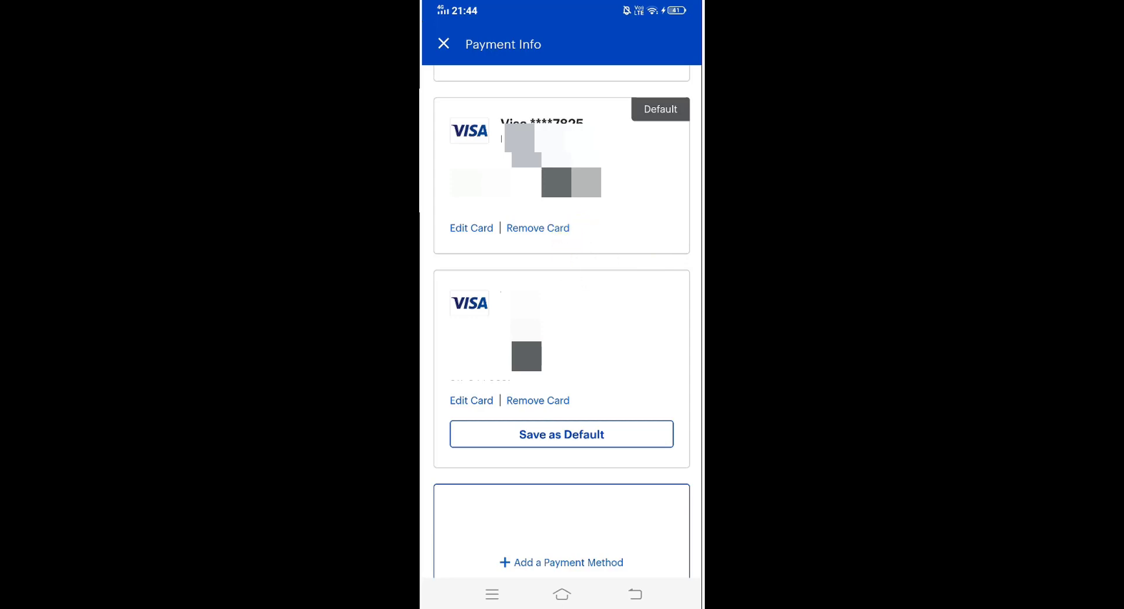
- Remove the second, non-default Visa card and confirm its removal
left_click(558, 401)
left_click(612, 321)
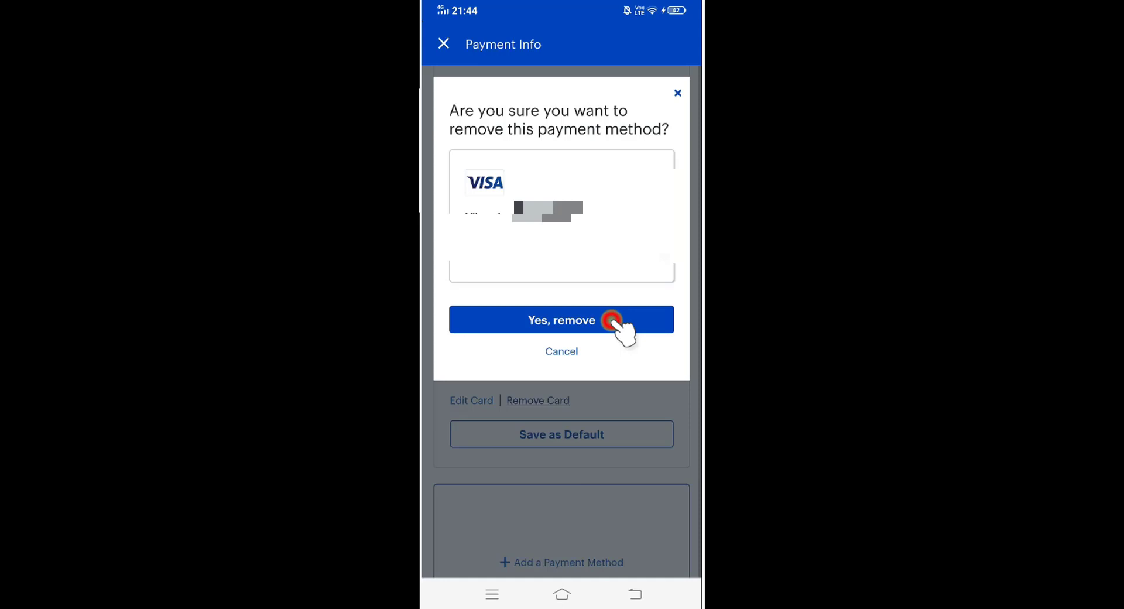